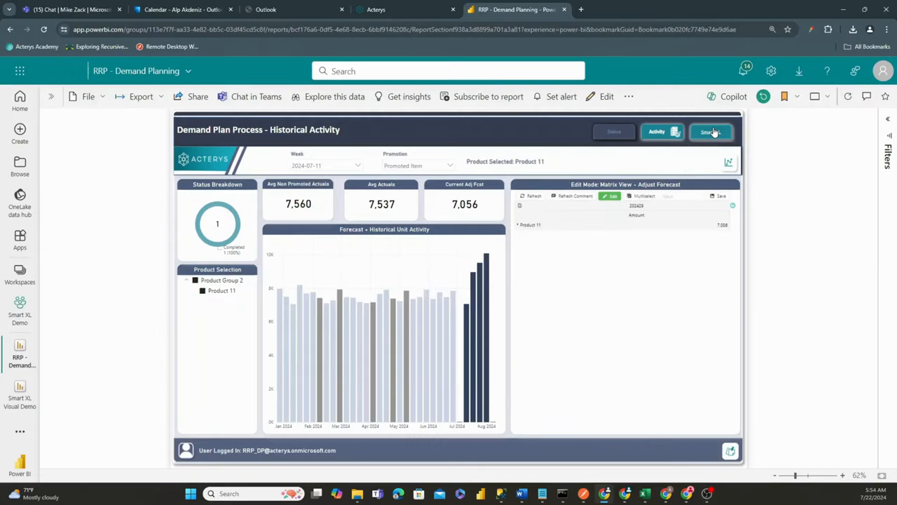
# - Switch the report from the matrix forecast view to the Smart XL what-if spreadsheet
pyautogui.click(714, 133)
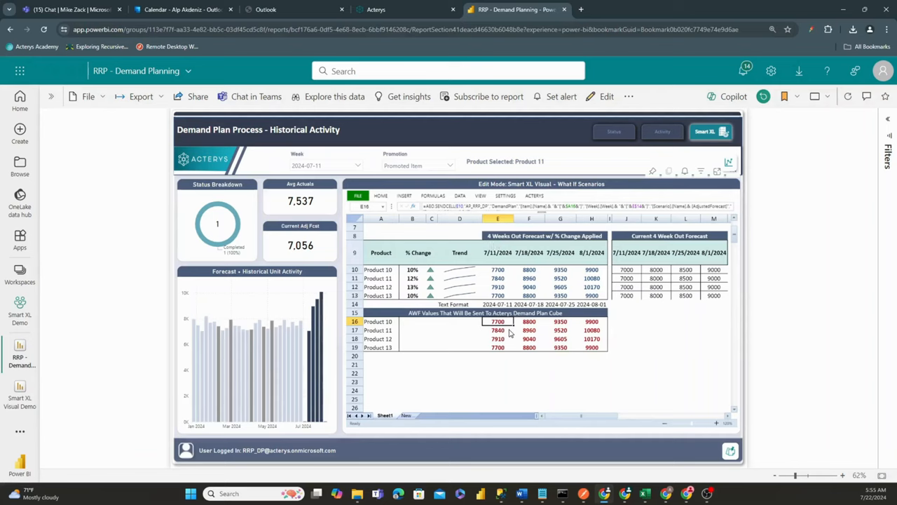
# - Set Product 11's current 7/11/2024 forecast to 7056
pyautogui.moveTo(384, 329)
pyautogui.click(629, 278)
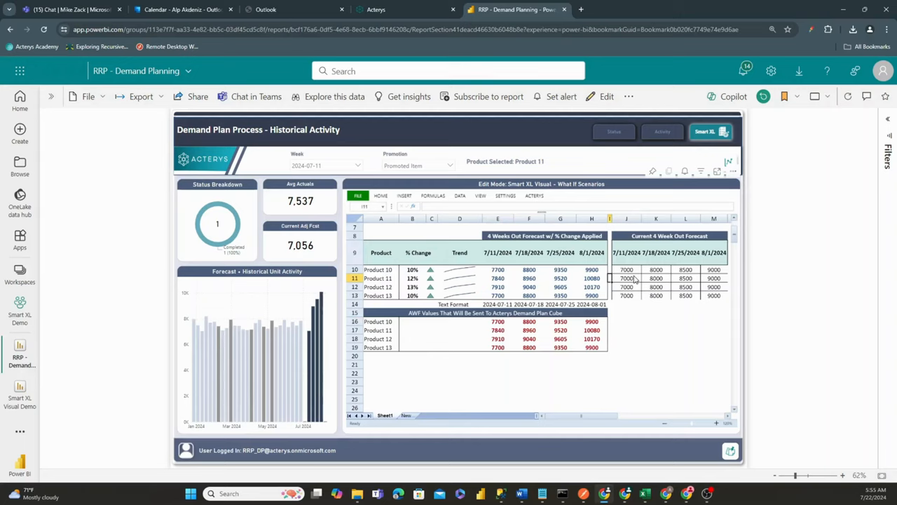
pyautogui.write('7056')
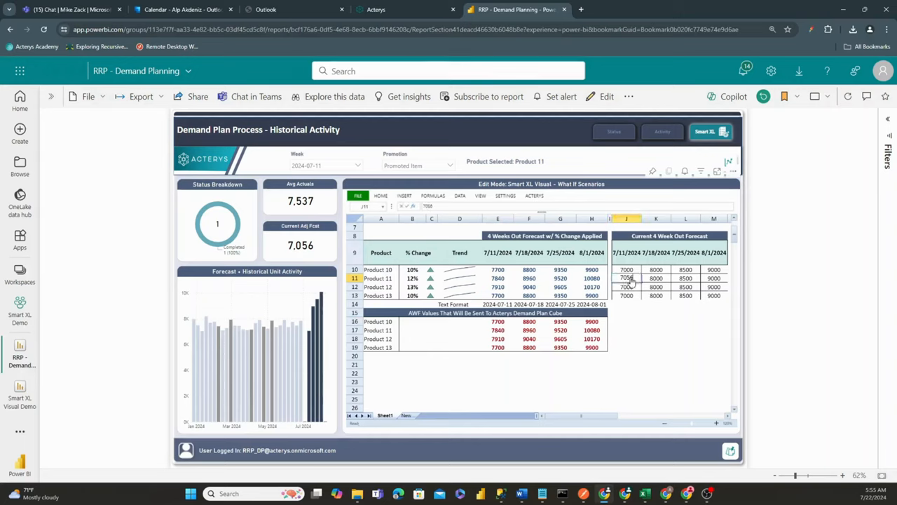
pyautogui.press('Return')
pyautogui.click(656, 312)
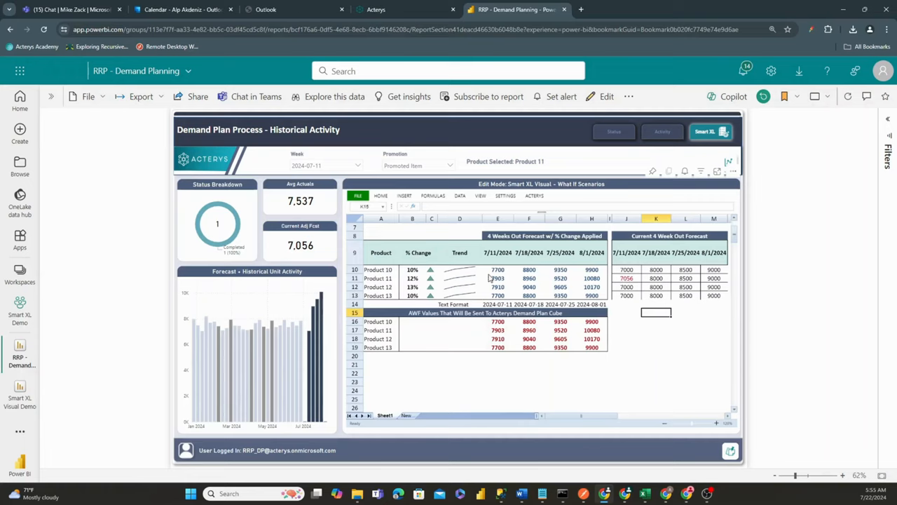
# - Raise Product 11's % change from 12% to 14%, lifting its adjusted row to 8044–10260
pyautogui.click(416, 280)
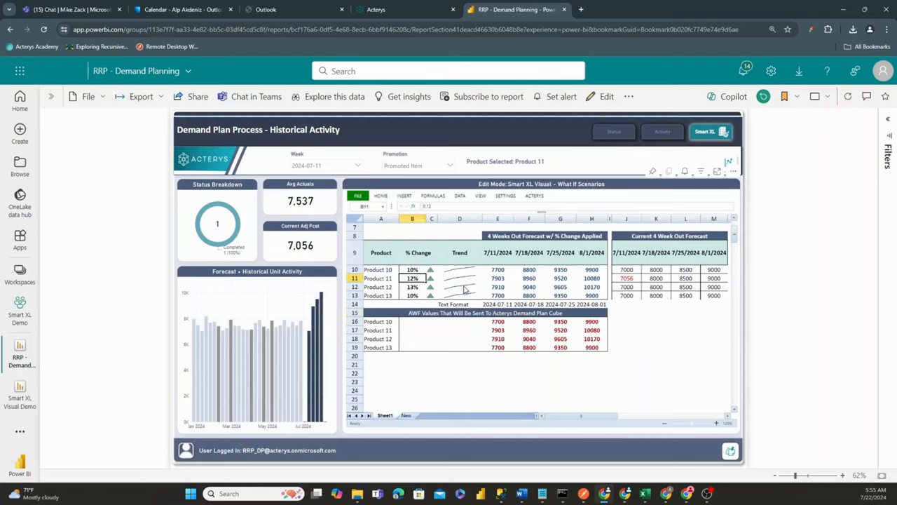
pyautogui.write('14%')
pyautogui.press('Return')
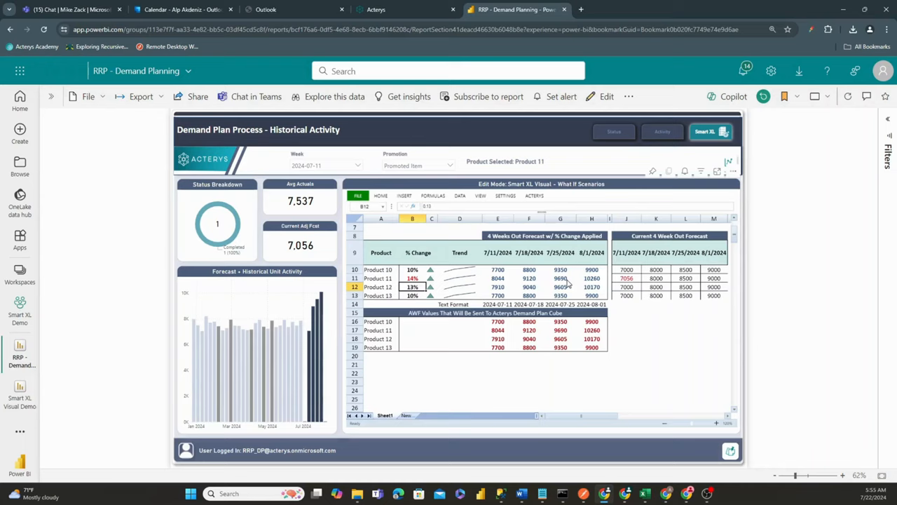
pyautogui.click(649, 317)
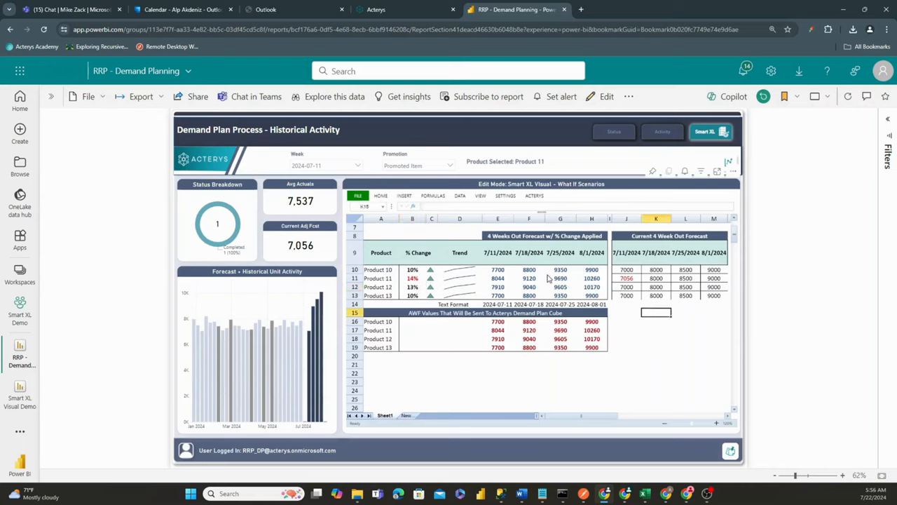
# - Expand the ribbon to INSERT and select Product 10's trend sparkline in D10 to show its settings
pyautogui.click(390, 196)
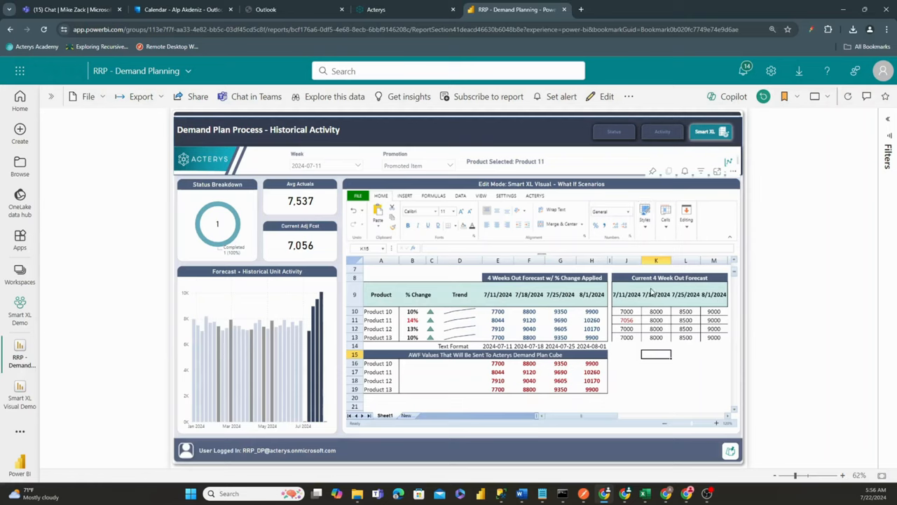
pyautogui.click(405, 195)
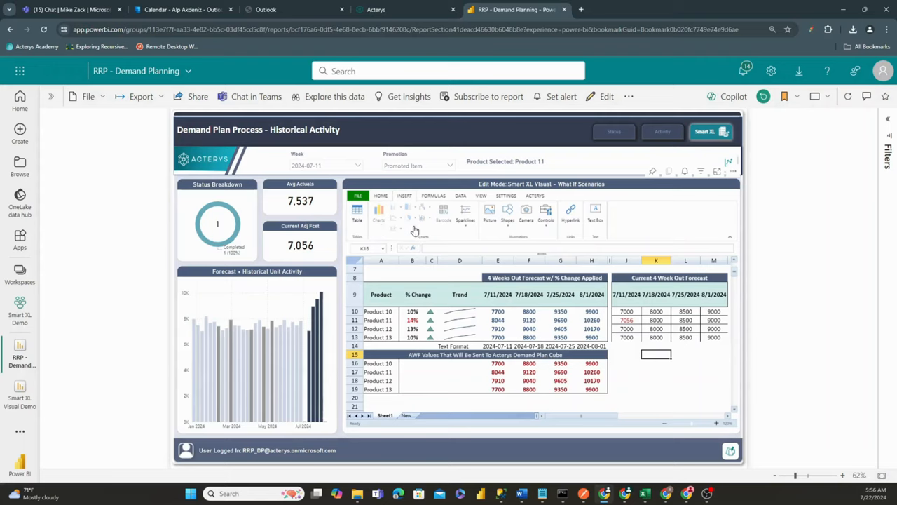
pyautogui.click(457, 312)
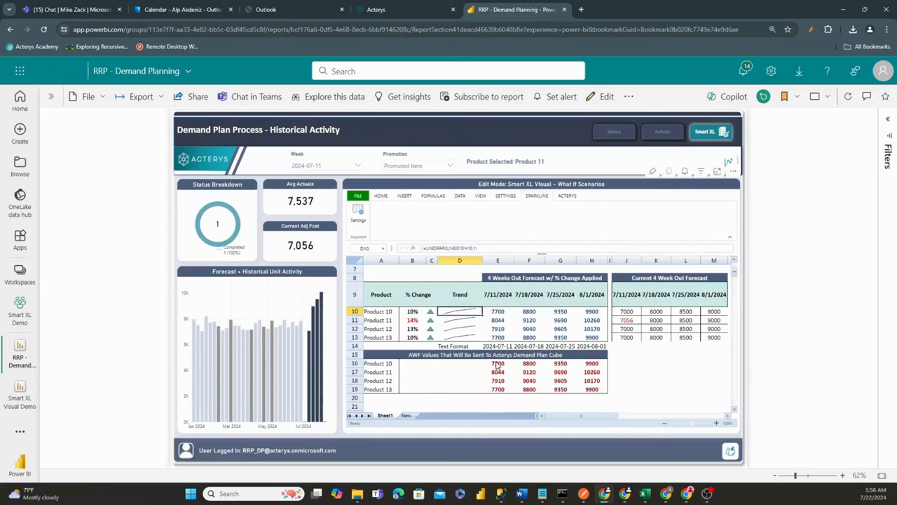
pyautogui.click(499, 365)
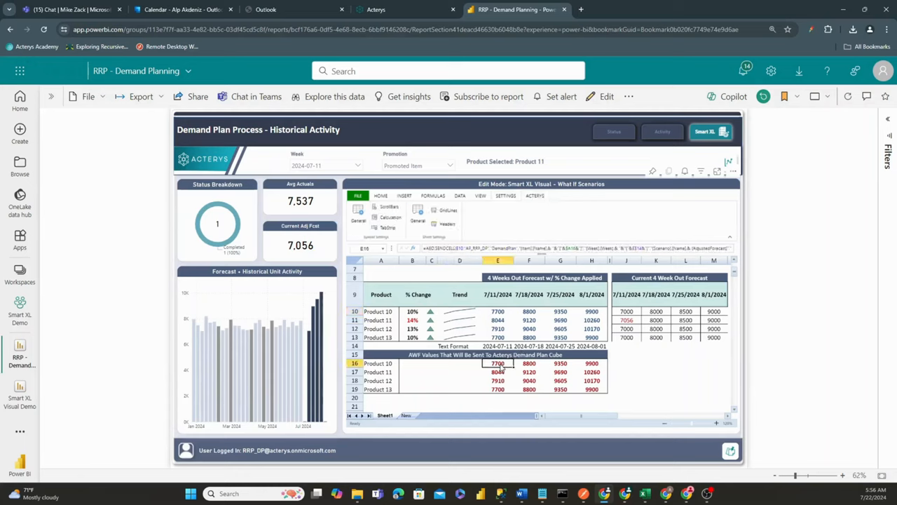
pyautogui.doubleClick(500, 365)
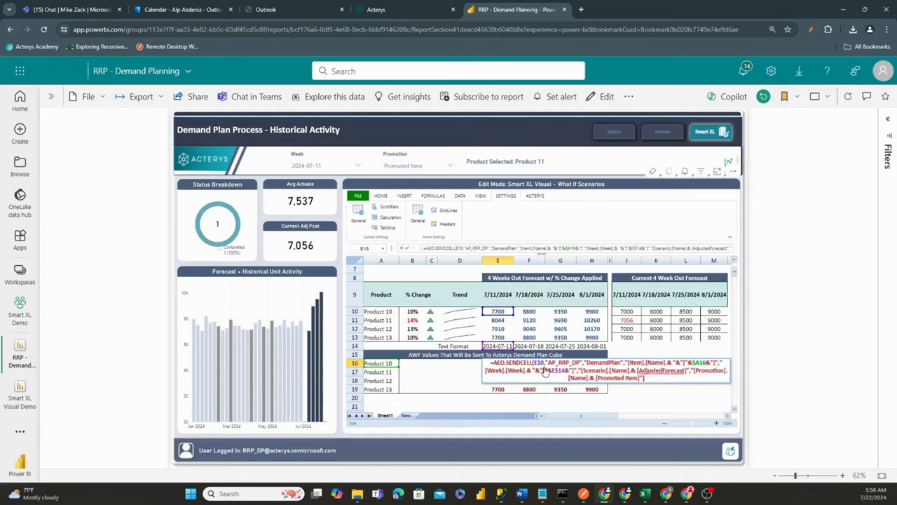
pyautogui.press('Escape')
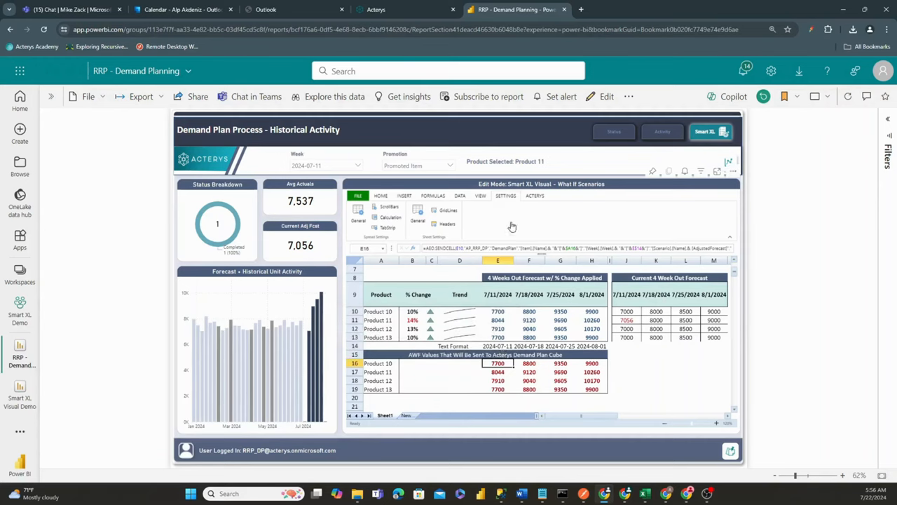
# - From the ACTERYS ribbon, save the AWF values to the cube and the report definition, confirming the sync
pyautogui.click(534, 196)
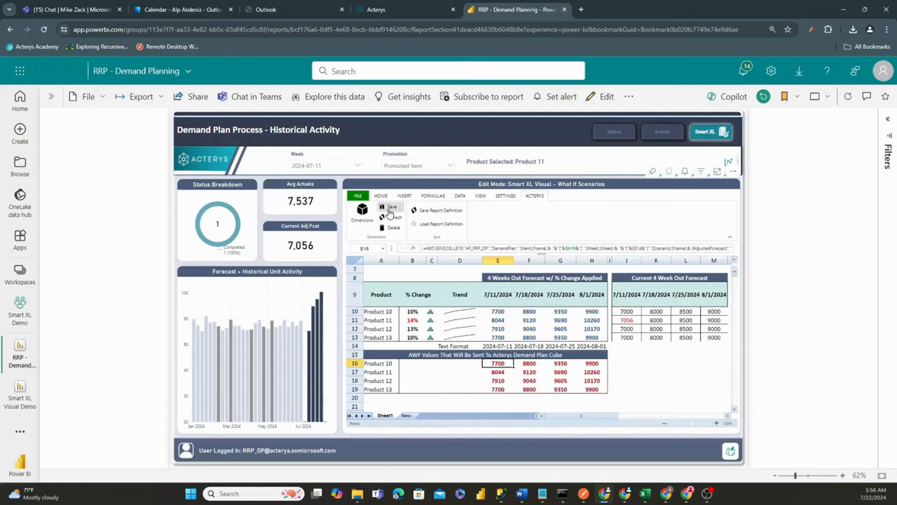
pyautogui.click(389, 212)
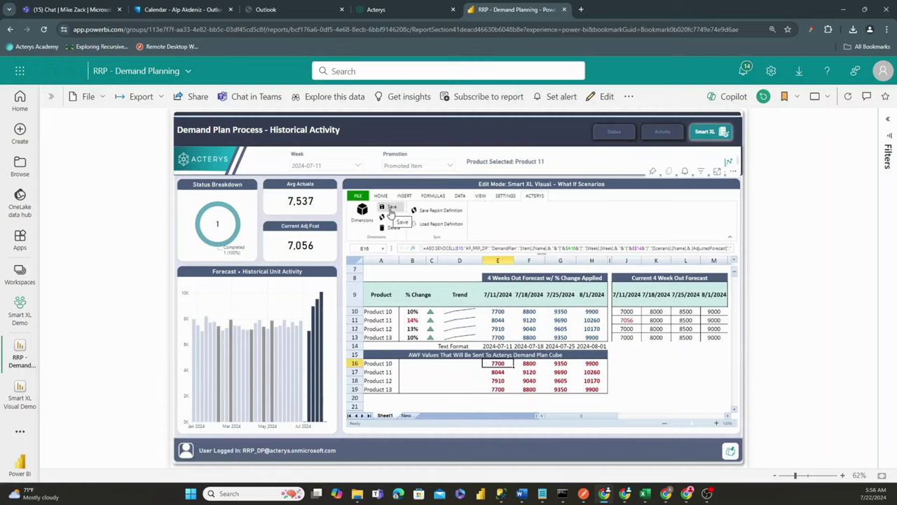
pyautogui.click(429, 213)
pyautogui.click(548, 338)
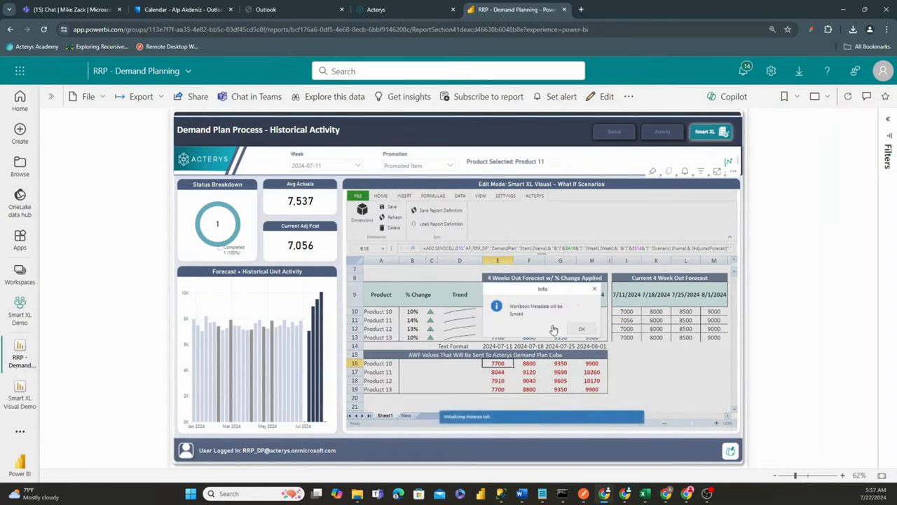
pyautogui.click(553, 295)
# - Review Product 11's and Product 10's AWF values as the Current Adj Fcst card reads 8,044
pyautogui.click(499, 371)
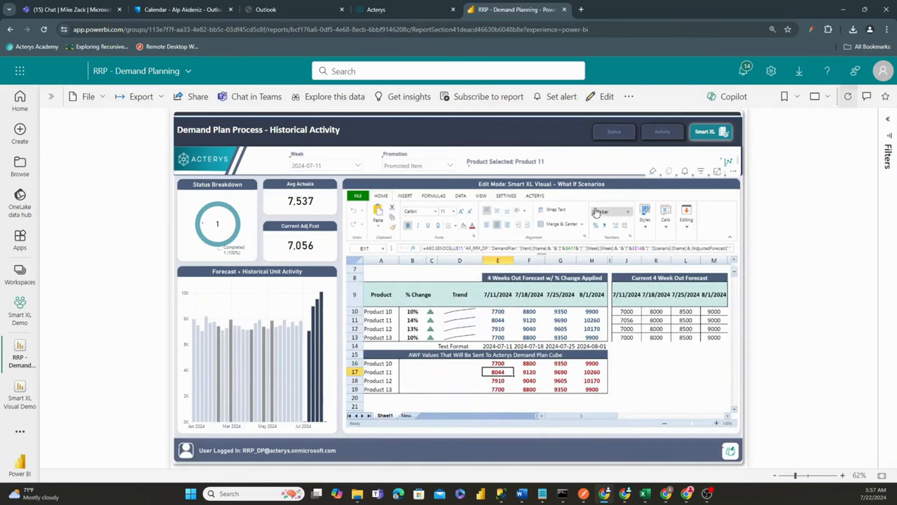
pyautogui.press('Up')
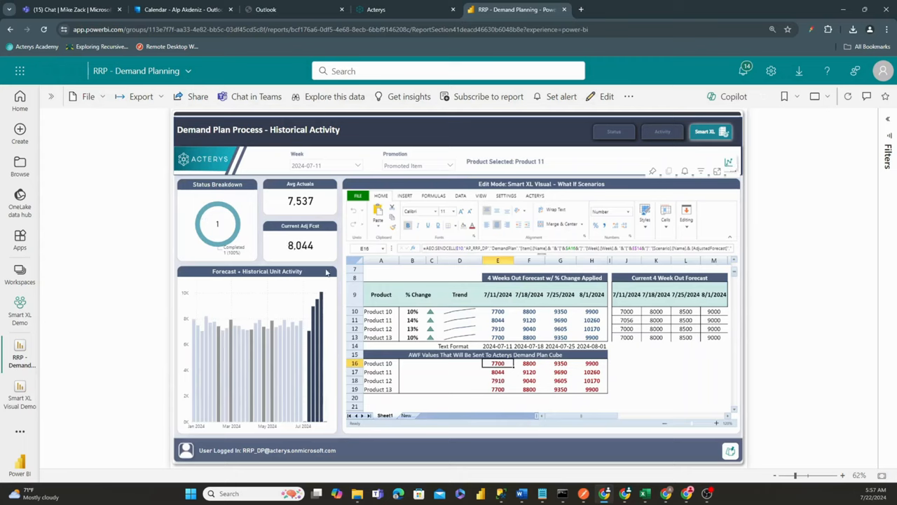
pyautogui.moveTo(300, 242)
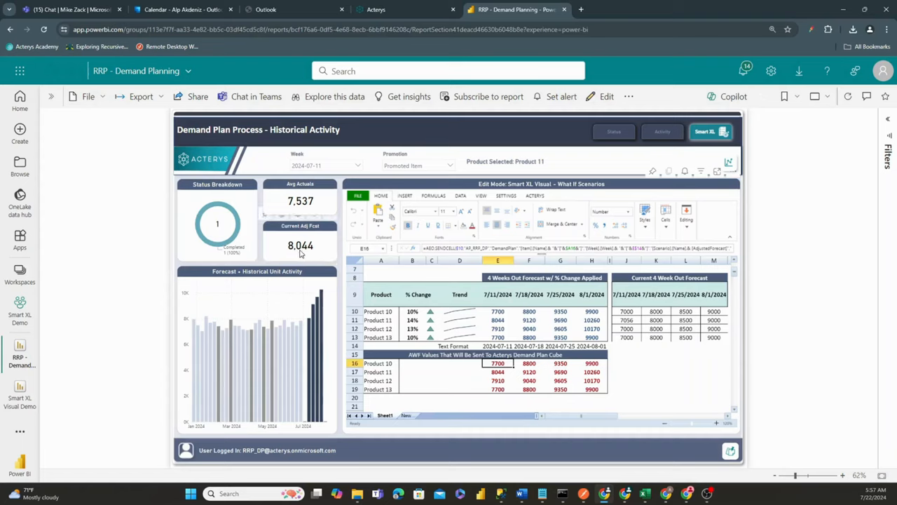
pyautogui.moveTo(321, 350)
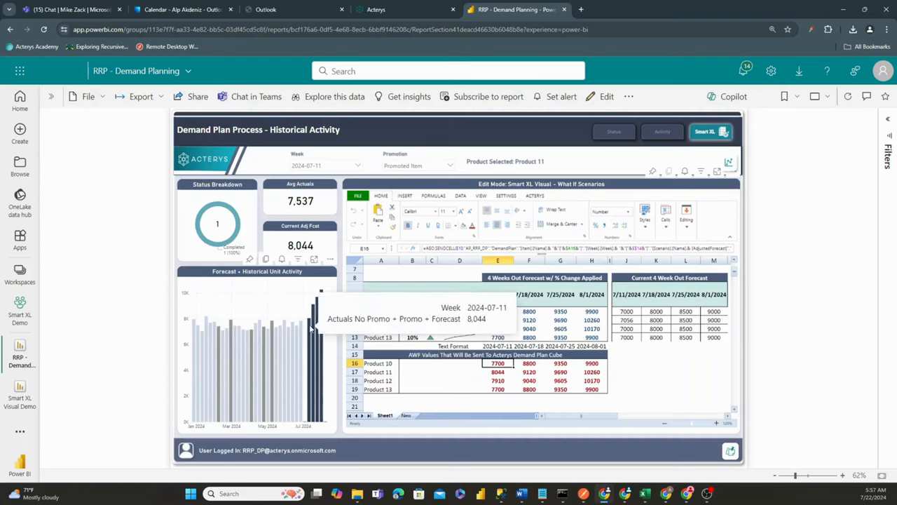
pyautogui.moveTo(308, 337)
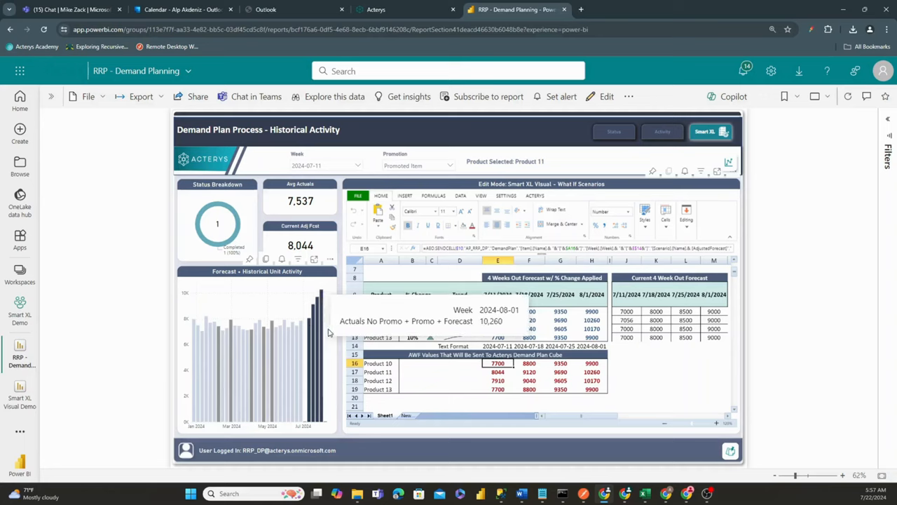
pyautogui.click(459, 363)
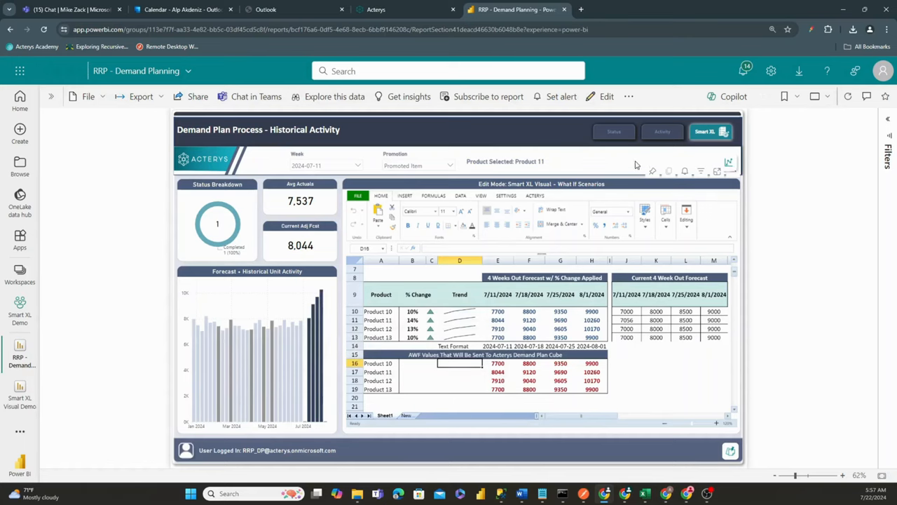
# - Return via the Activity bookmark to the matrix view showing Product 11's adjusted forecast of 8,044
pyautogui.click(663, 131)
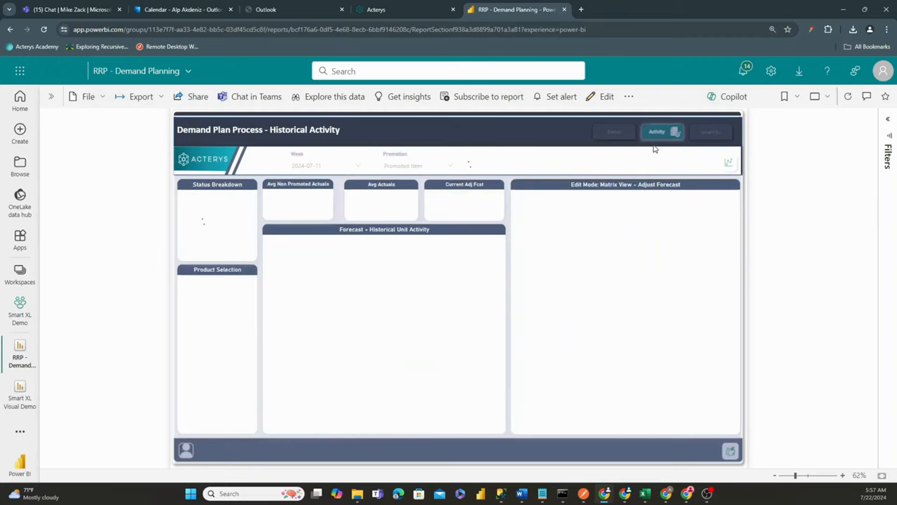